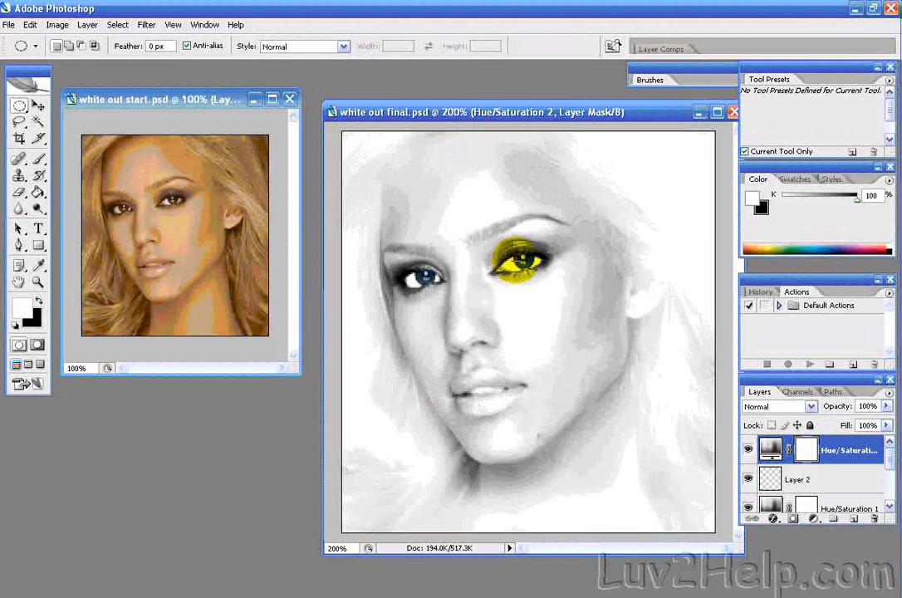
Minimize the white out final.psd window, keeping white out start.psd open for editing.
left_click(171, 99)
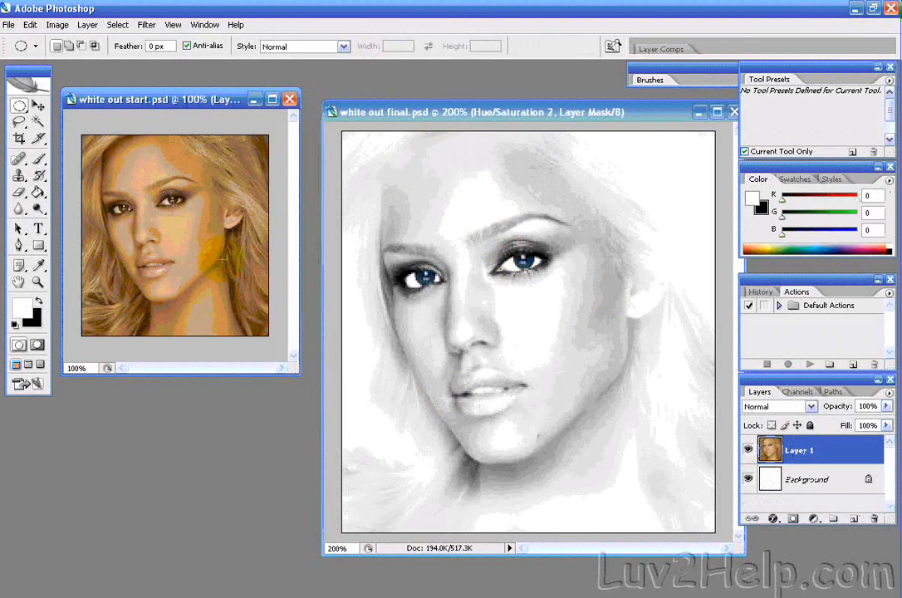
left_click(593, 110)
left_click_drag(622, 108, 610, 110)
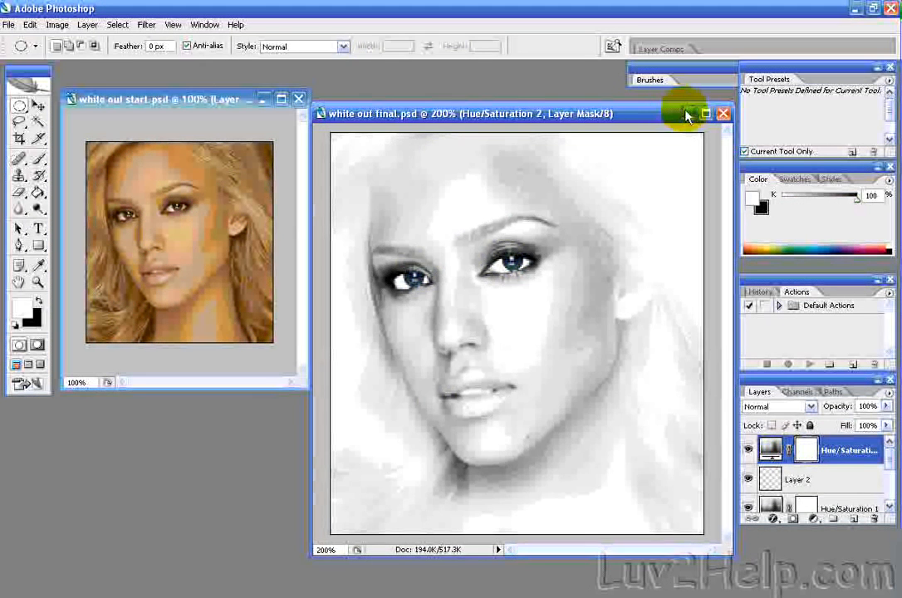
left_click(688, 113)
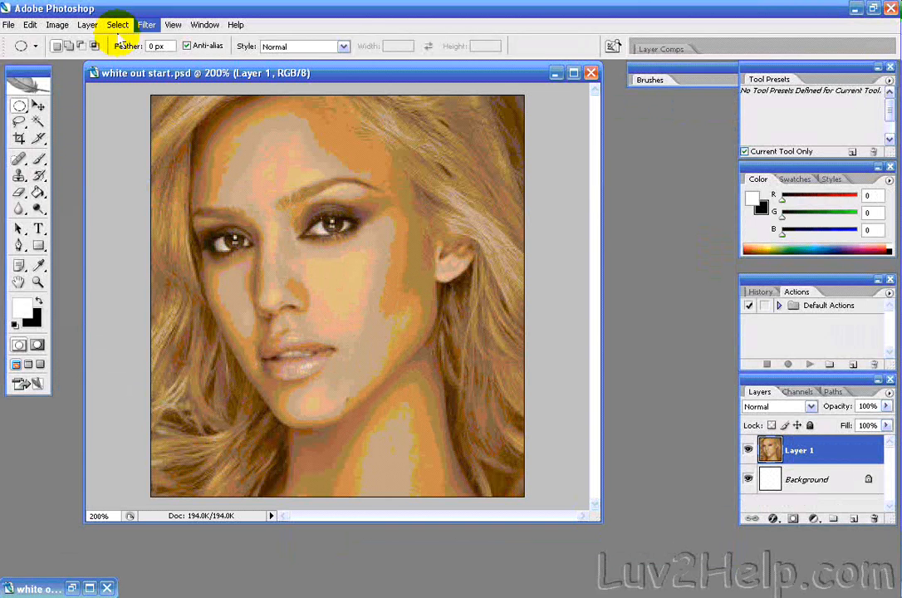
Select the irises of both eyes with the Elliptical Marquee tool, adding the second iris to the selection.
left_click(19, 112)
left_click(79, 105)
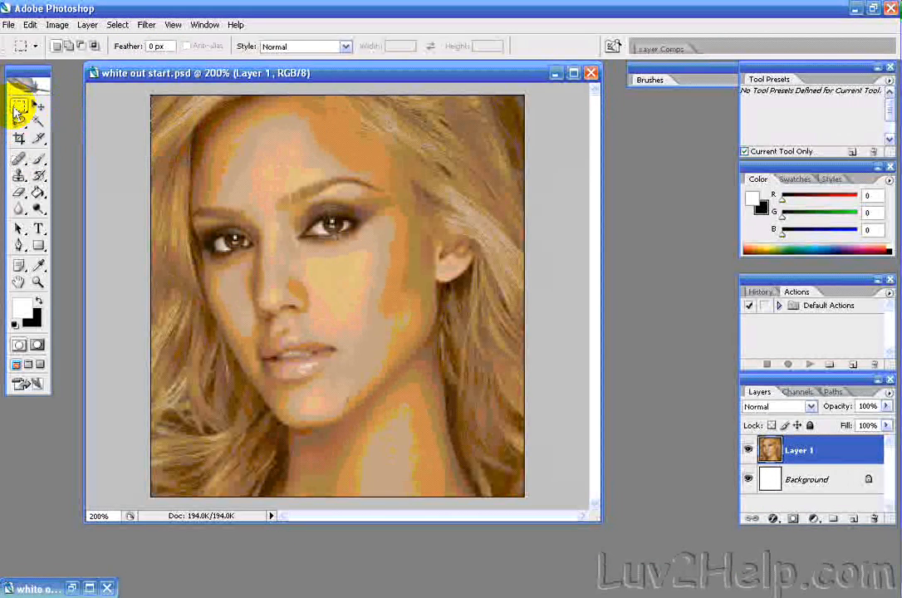
left_click(20, 109)
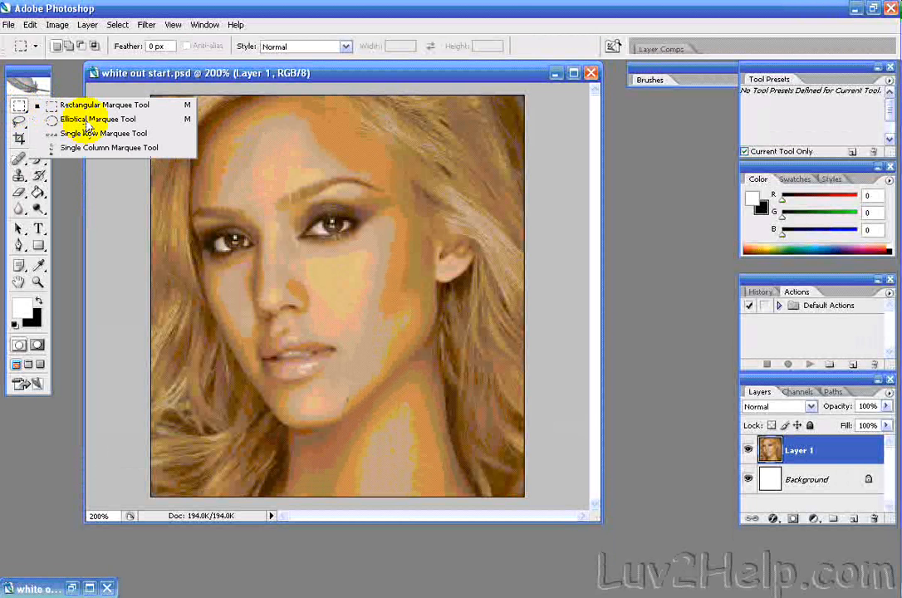
left_click(88, 121)
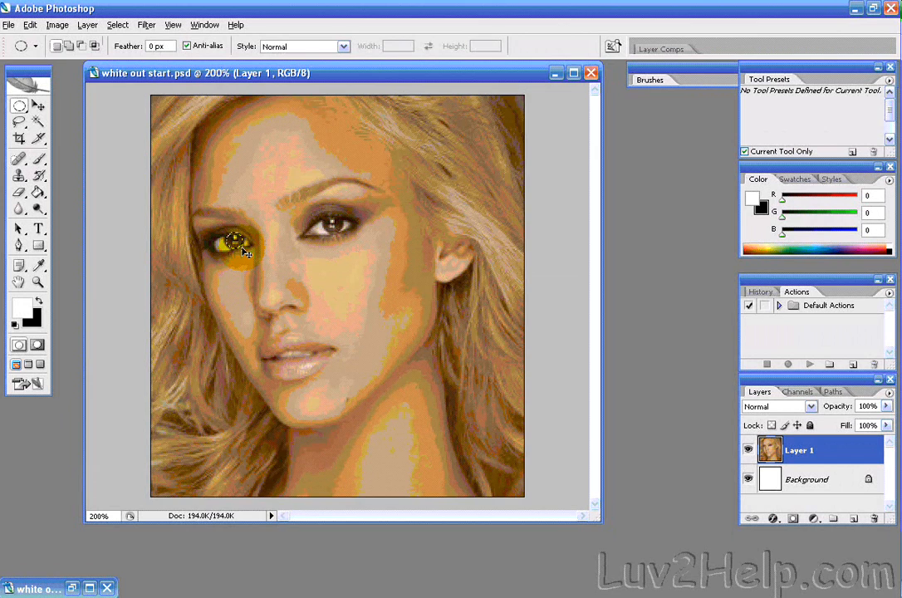
key("ctrl+plus")
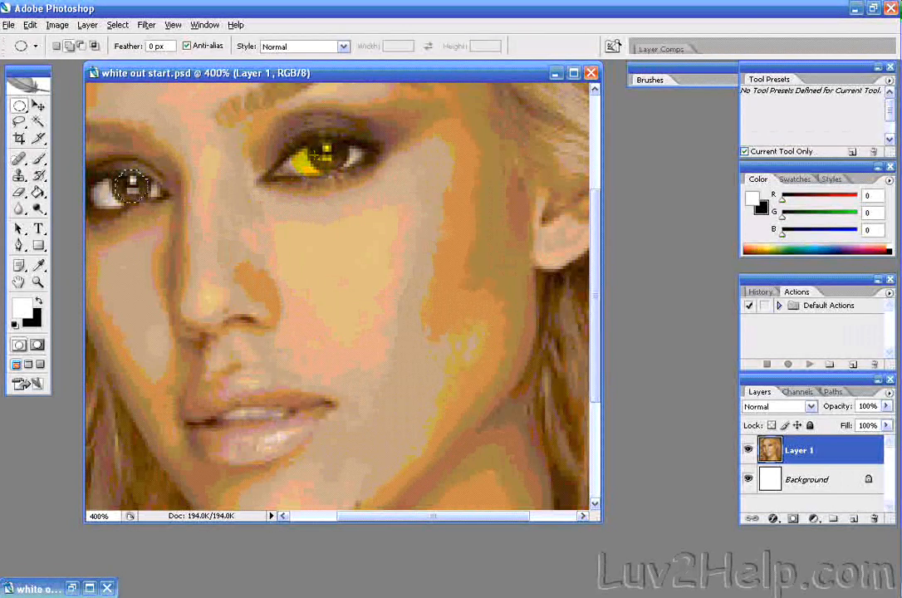
left_click_drag(318, 142, 340, 157)
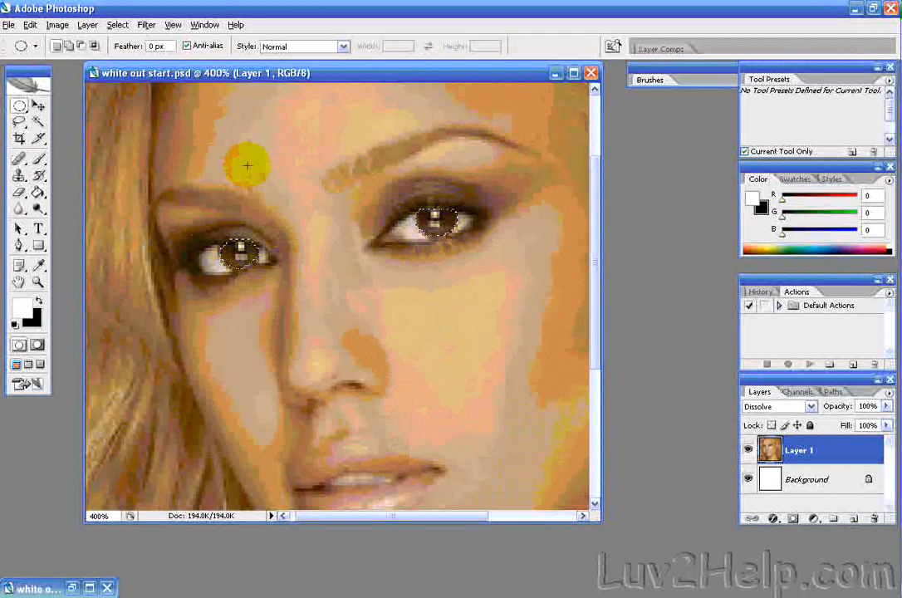
Copy the selected irises from Layer 1 onto a new layer with Layer via Copy.
key("ctrl+minus")
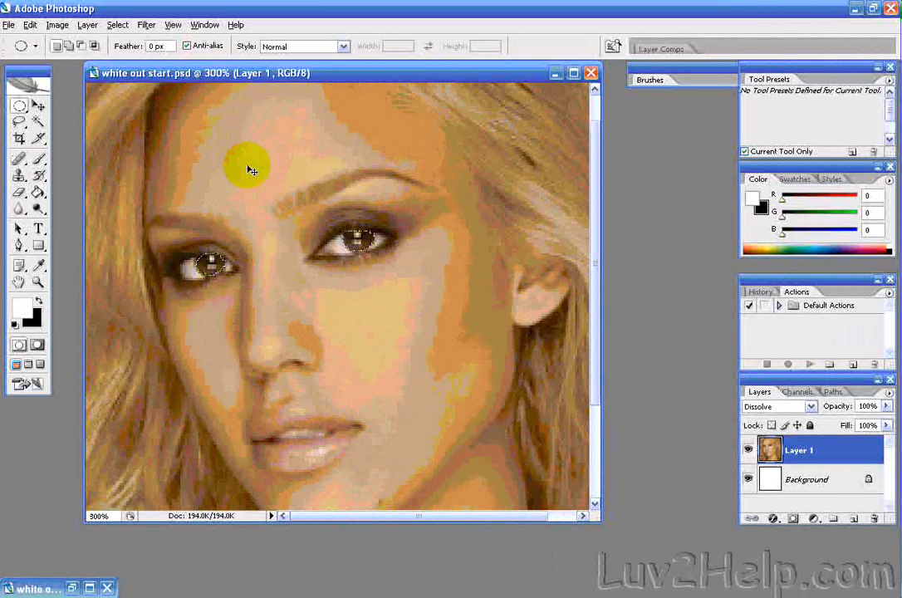
key("ctrl+minus")
left_click(90, 24)
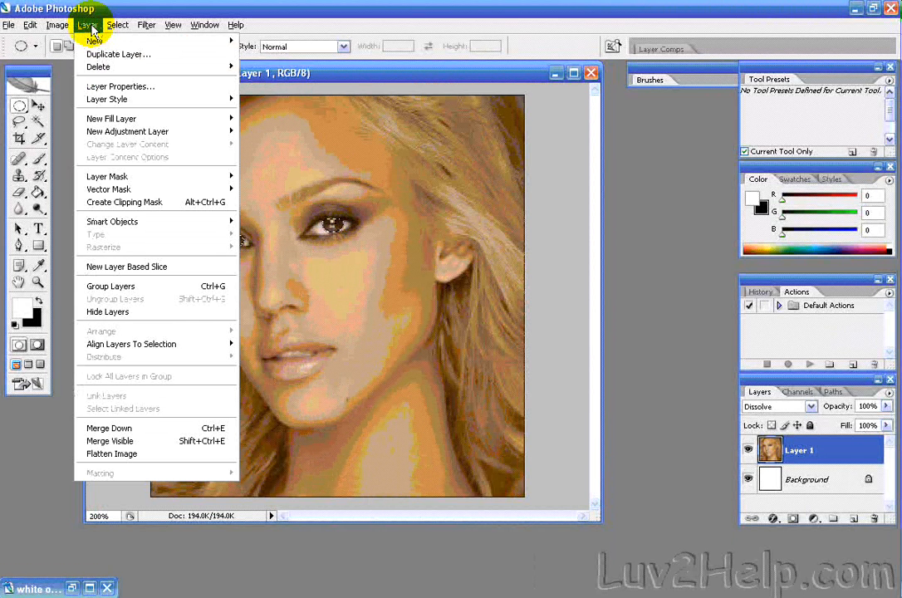
mouse_move(94, 42)
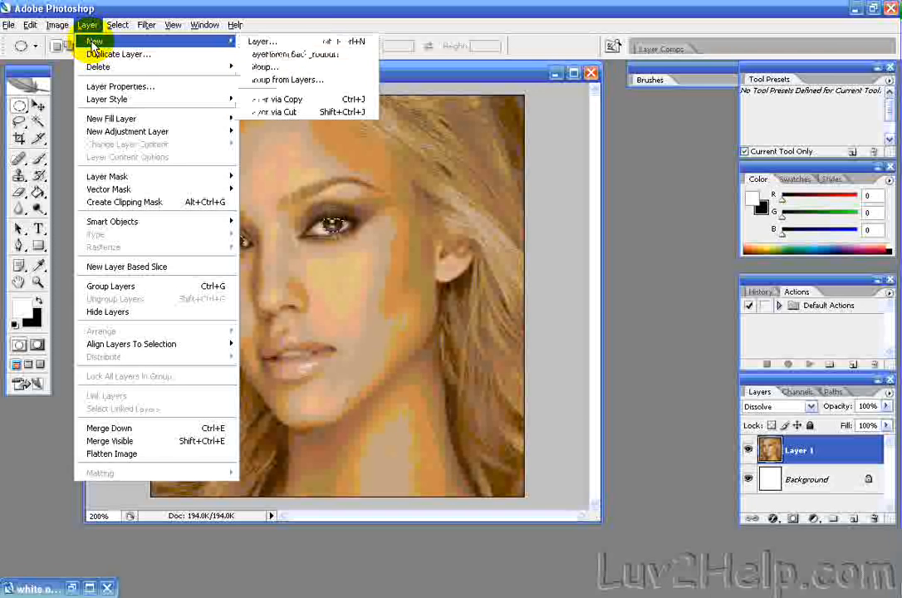
left_click(287, 102)
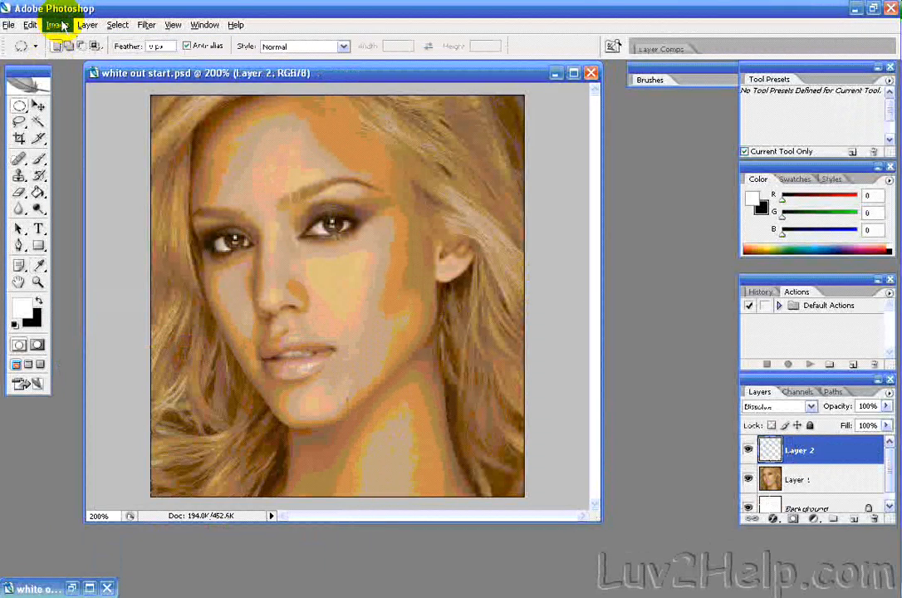
Recolor the copied irises with a Hue/Saturation adjustment, setting Hue to +180.
left_click(57, 24)
mouse_move(83, 62)
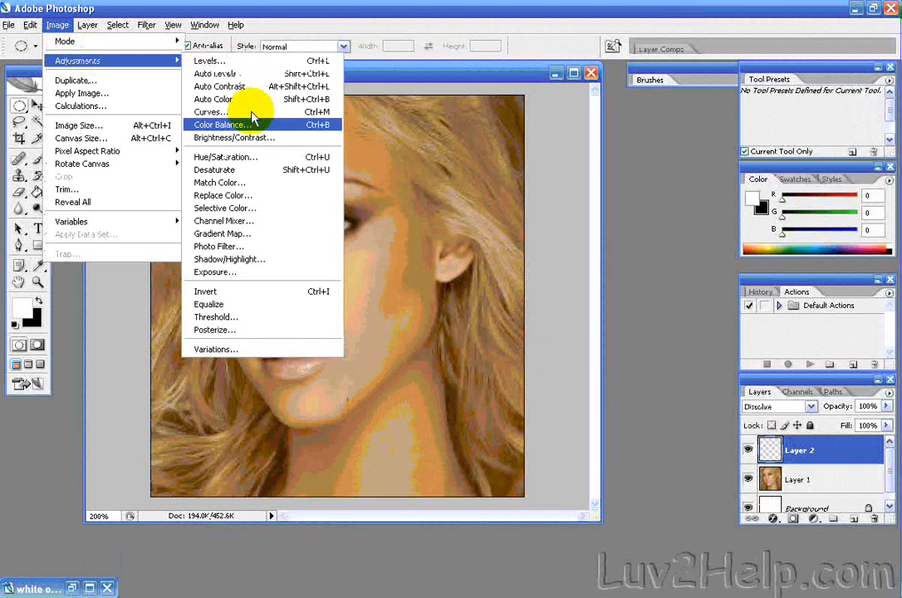
left_click(260, 153)
left_click_drag(227, 250, 253, 304)
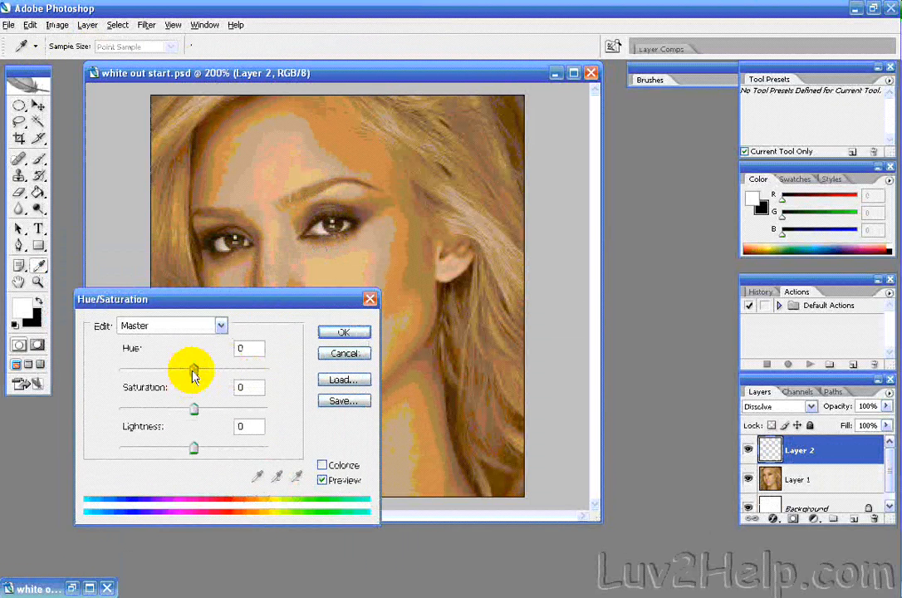
left_click_drag(193, 369, 269, 370)
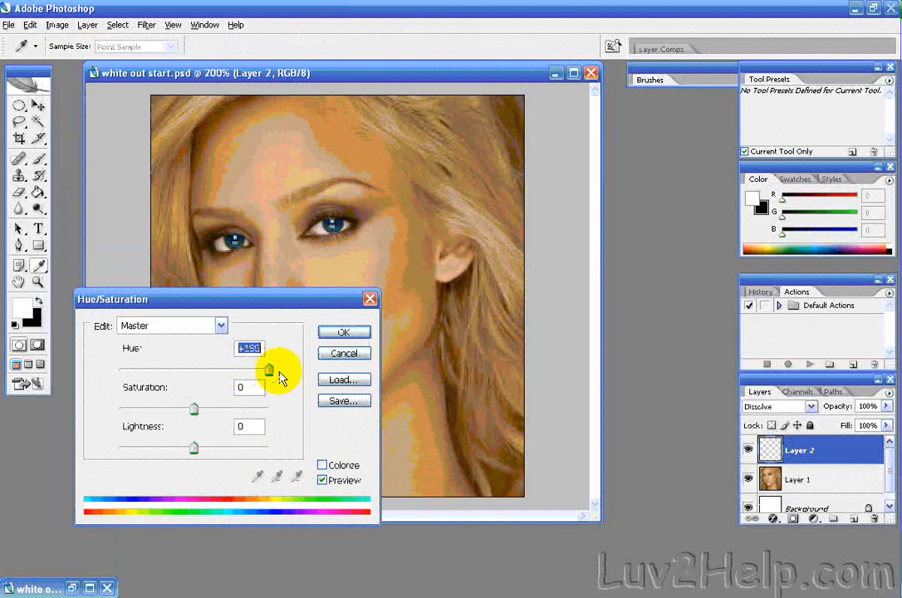
mouse_move(280, 378)
left_mouse_down()
mouse_move(235, 380)
mouse_move(246, 376)
mouse_move(231, 387)
mouse_move(272, 384)
left_mouse_up()
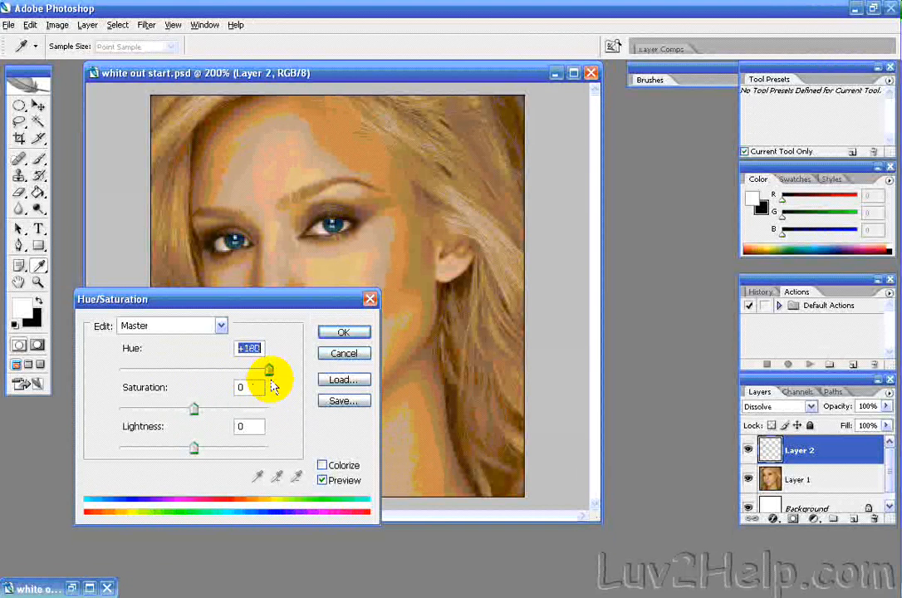
left_click(342, 332)
key("m")
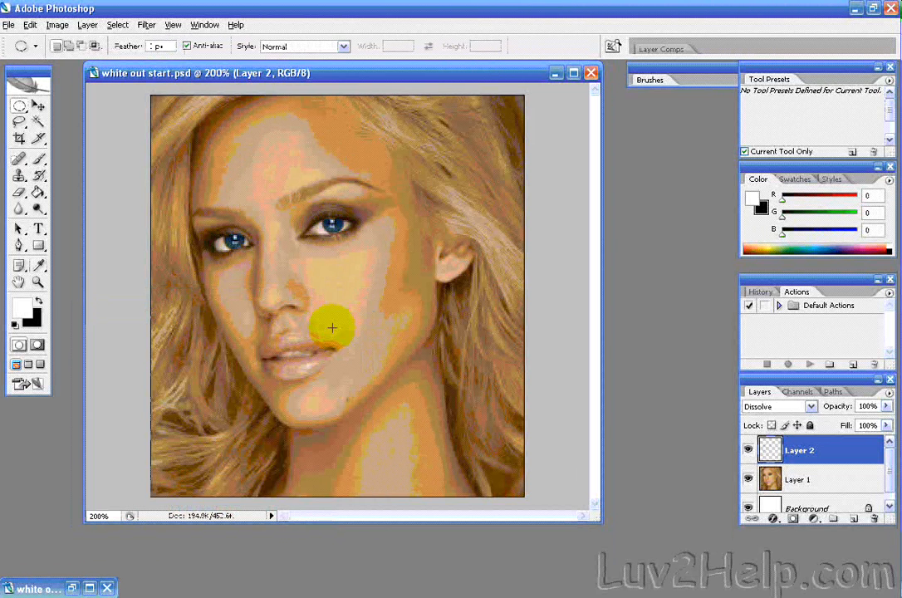
Add a Hue/Saturation adjustment layer directly above Layer 1 with Saturation set to -100.
left_click(785, 486)
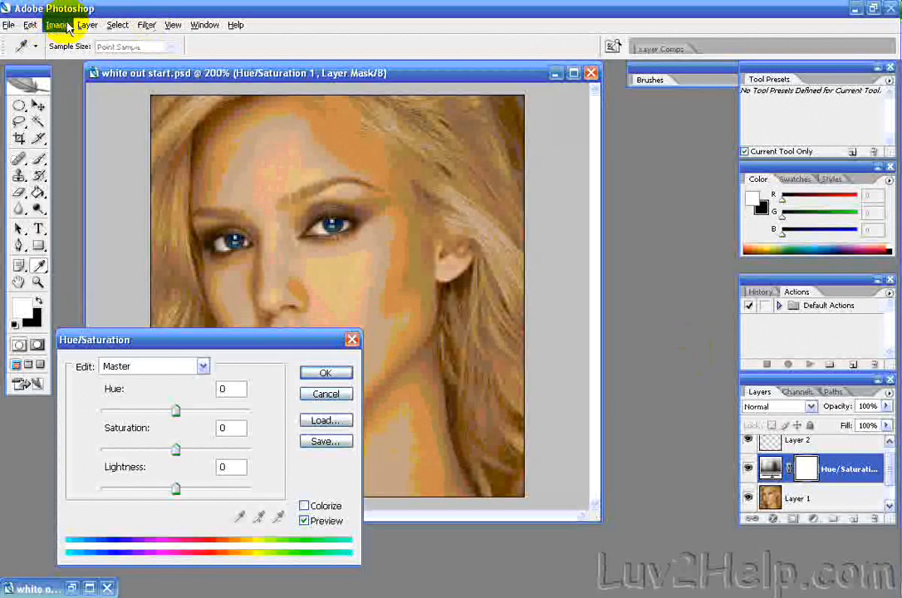
left_click(58, 25)
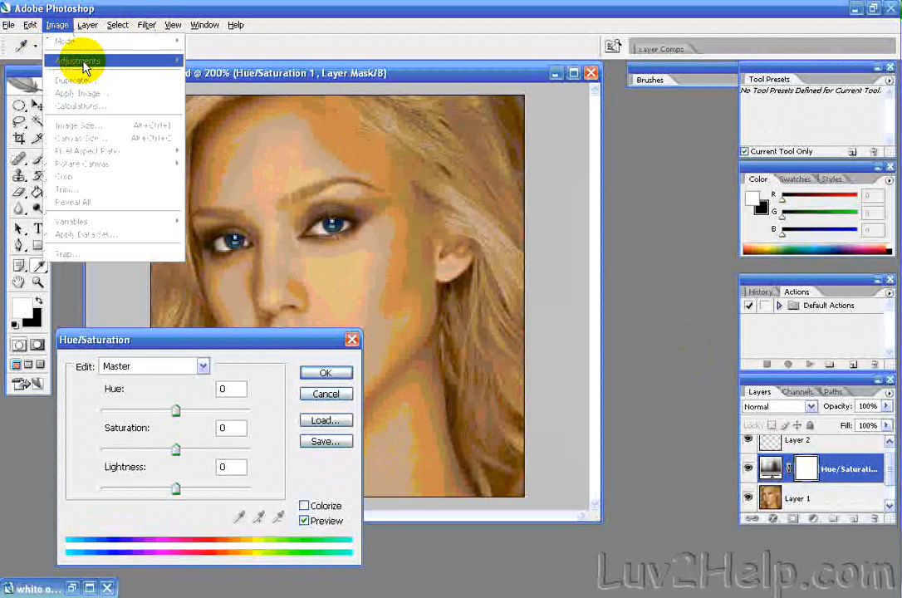
left_click(118, 26)
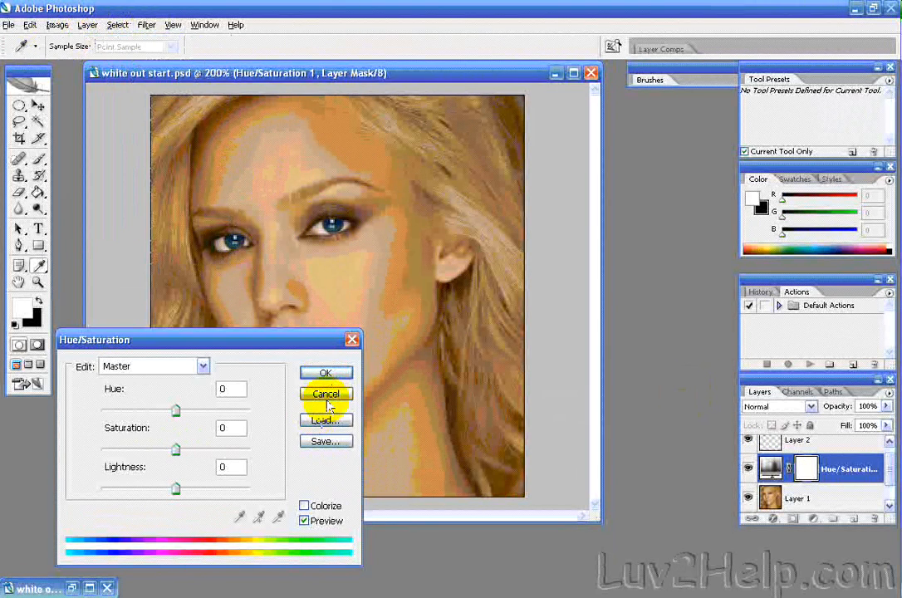
left_click_drag(175, 450, 29, 448)
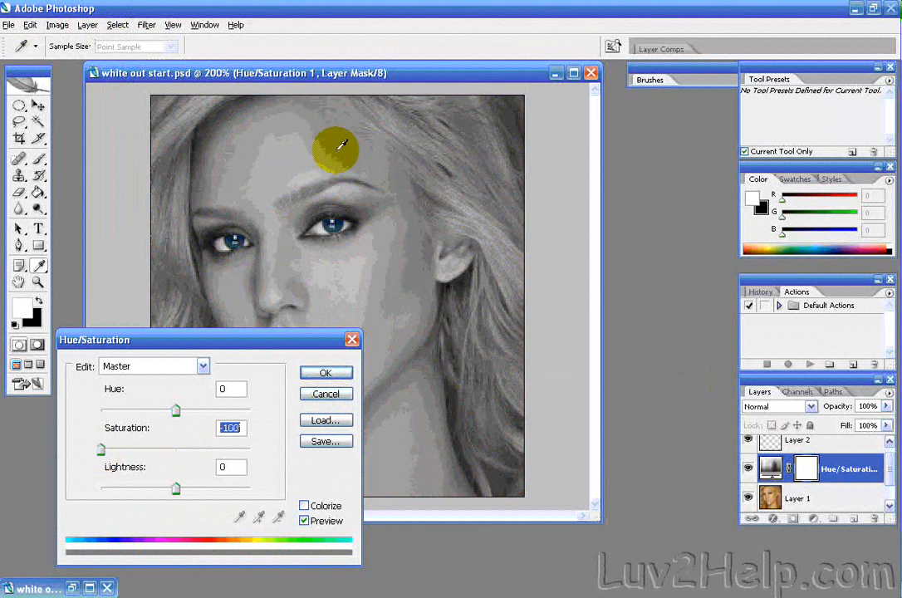
left_click(330, 378)
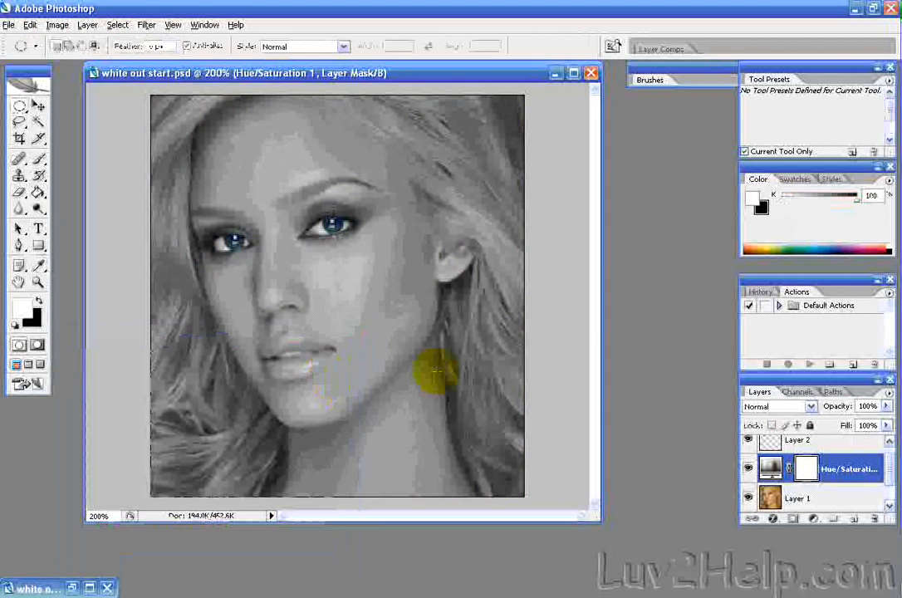
left_click(57, 25)
mouse_move(65, 63)
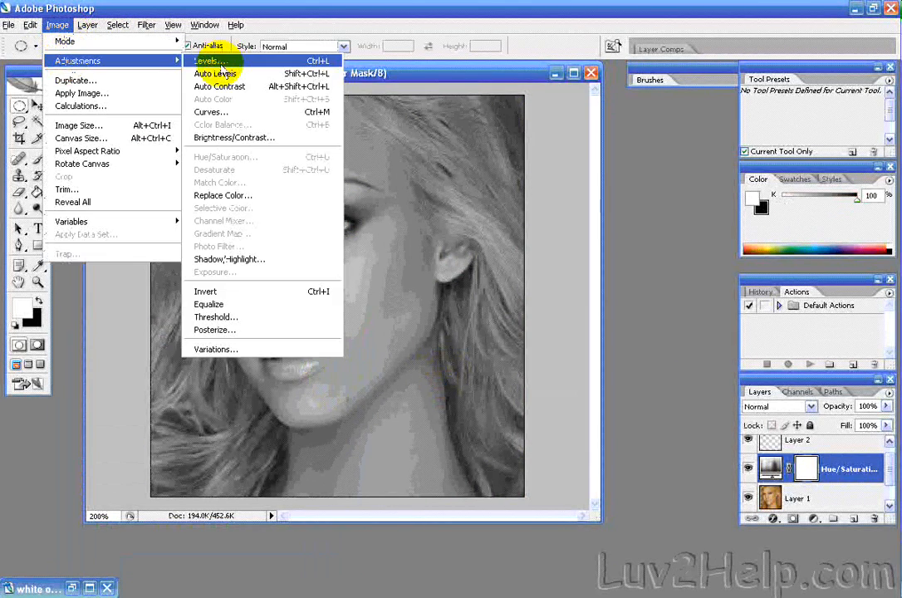
left_click(217, 62)
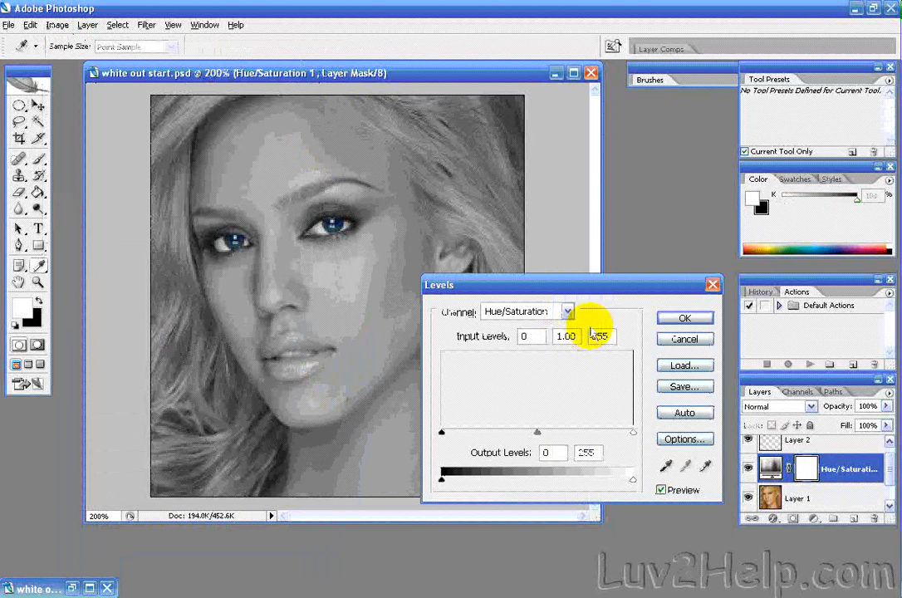
left_click_drag(593, 281, 556, 309)
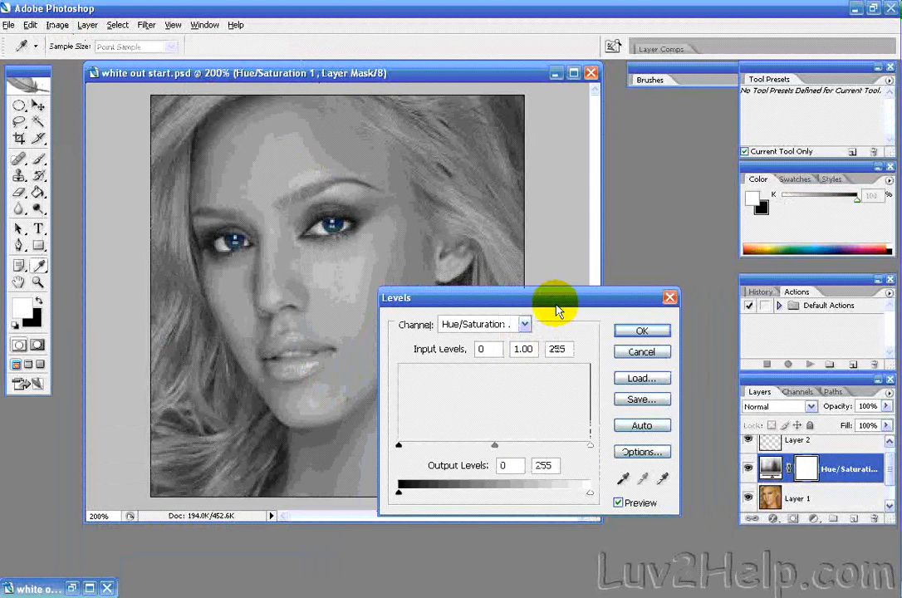
left_click(641, 351)
Apply Levels to Layer 1 on the RGB channel with input levels 40, 1.50 and 122.
left_click(771, 499)
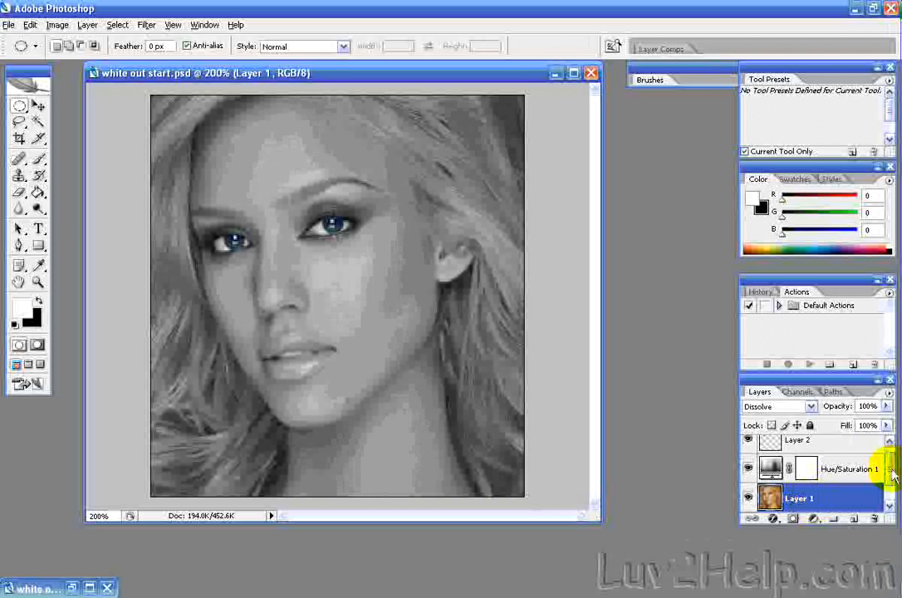
left_click_drag(890, 468, 889, 486)
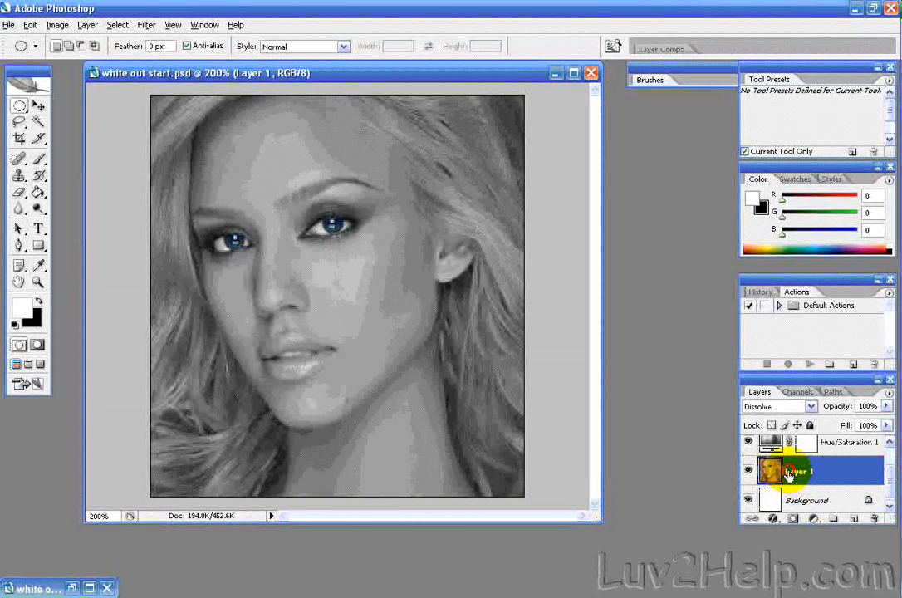
left_click(58, 26)
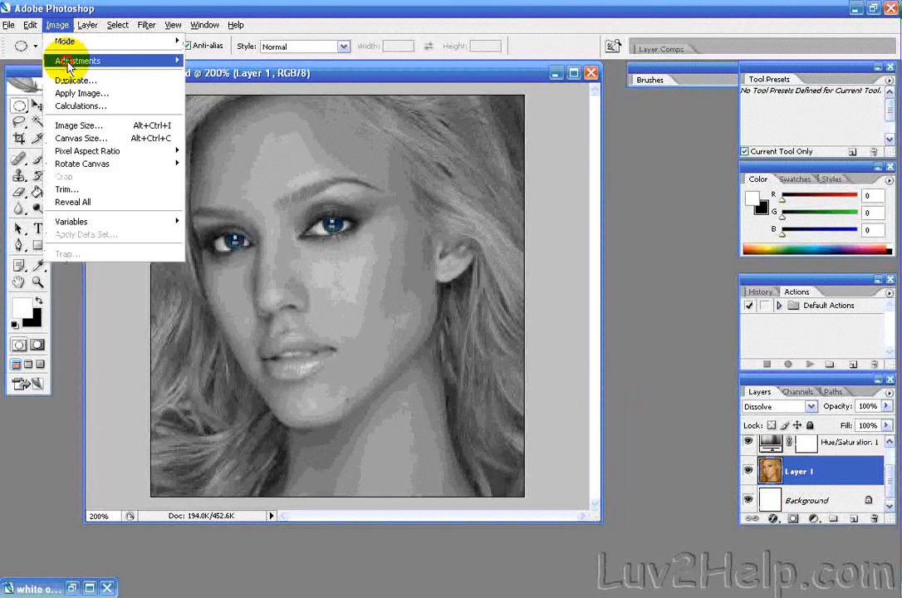
mouse_move(71, 61)
left_click(221, 60)
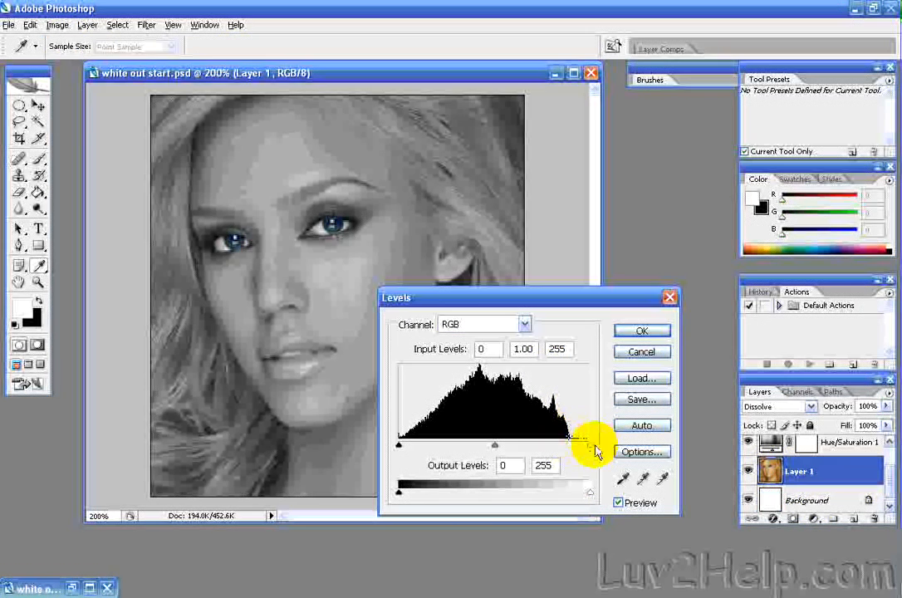
left_click_drag(591, 450, 536, 449)
left_click_drag(467, 449, 425, 449)
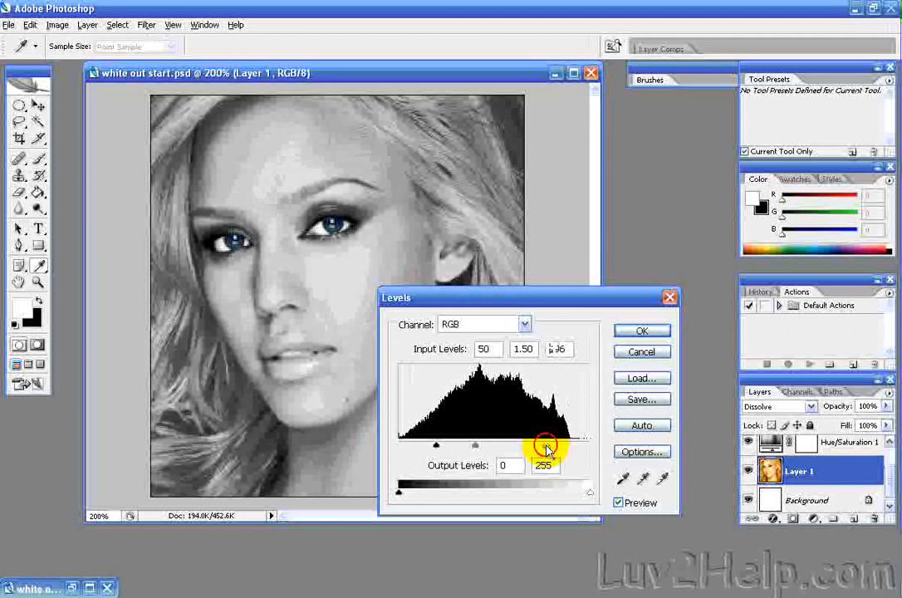
left_click_drag(545, 449, 511, 449)
left_click_drag(436, 445, 448, 451)
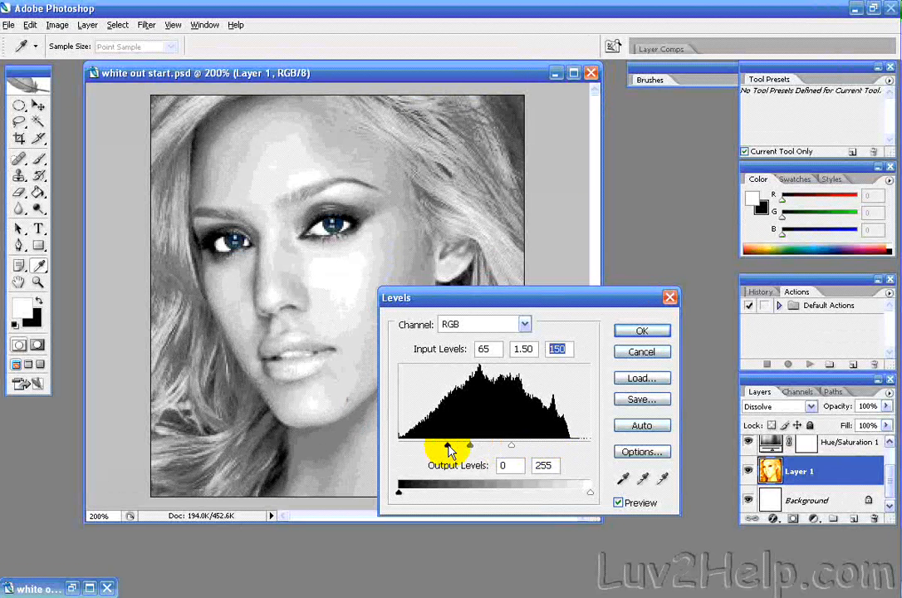
left_click_drag(449, 445, 433, 445)
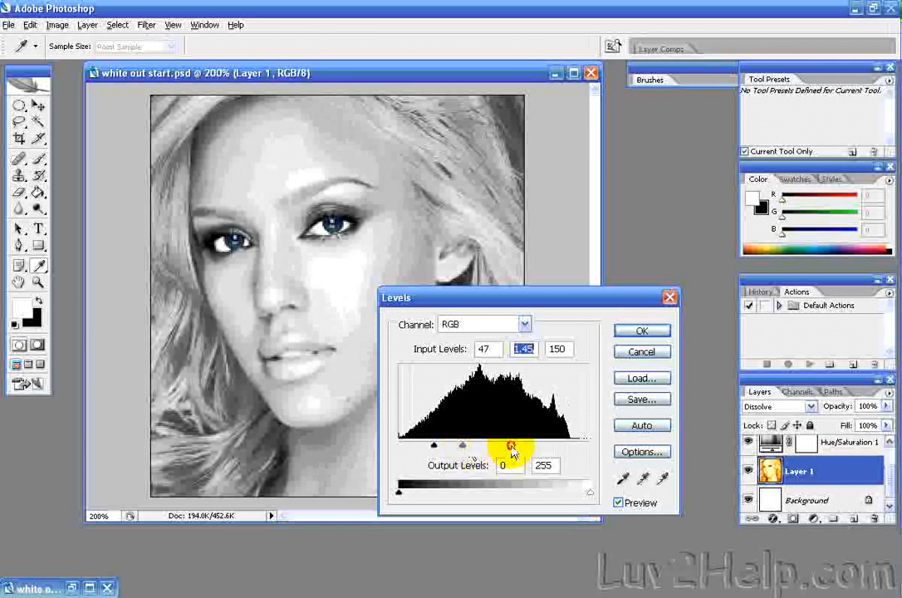
left_click_drag(511, 447, 498, 448)
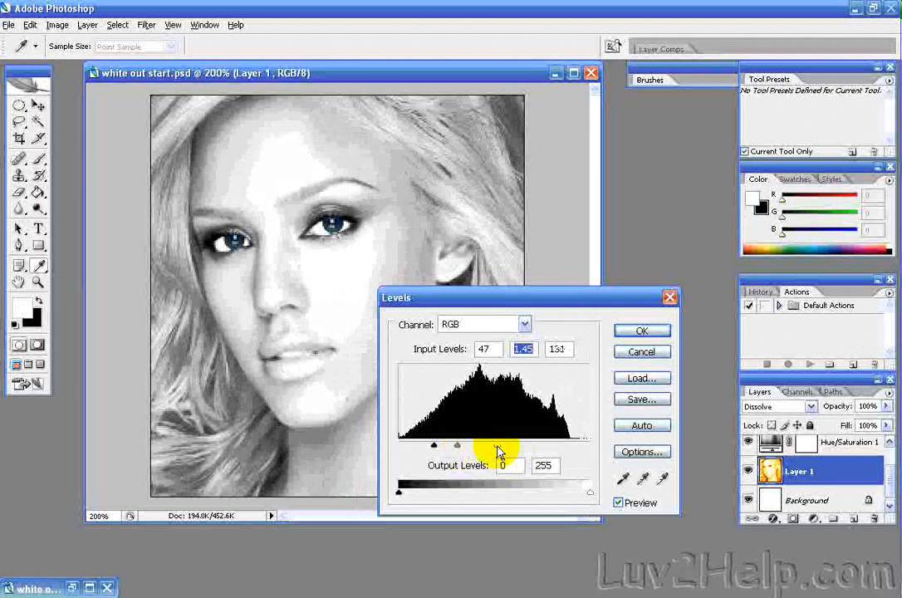
left_click(640, 331)
key("m")
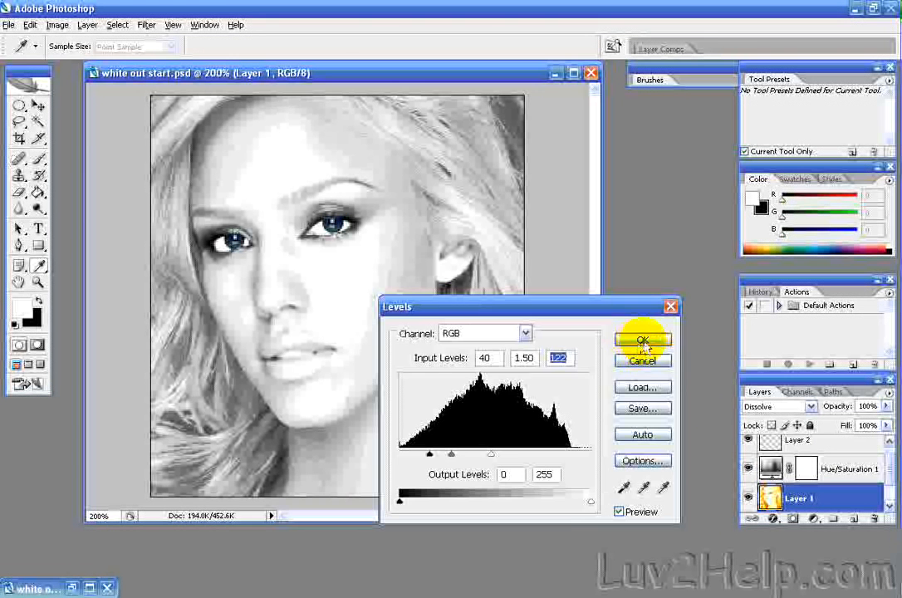
left_click(642, 340)
key("m")
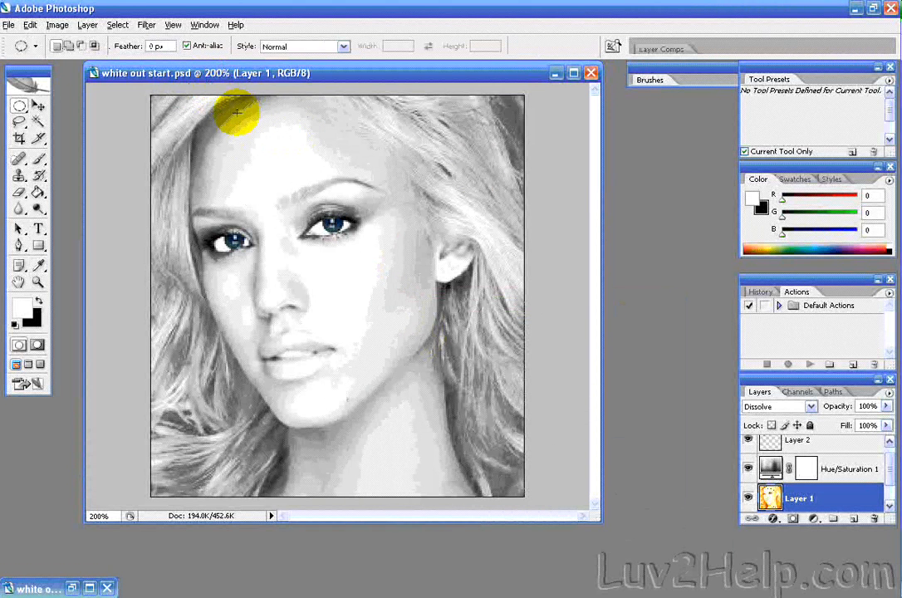
Set up the Brush tool with the soft round 45 px preset and white as the foreground color.
left_click(38, 158)
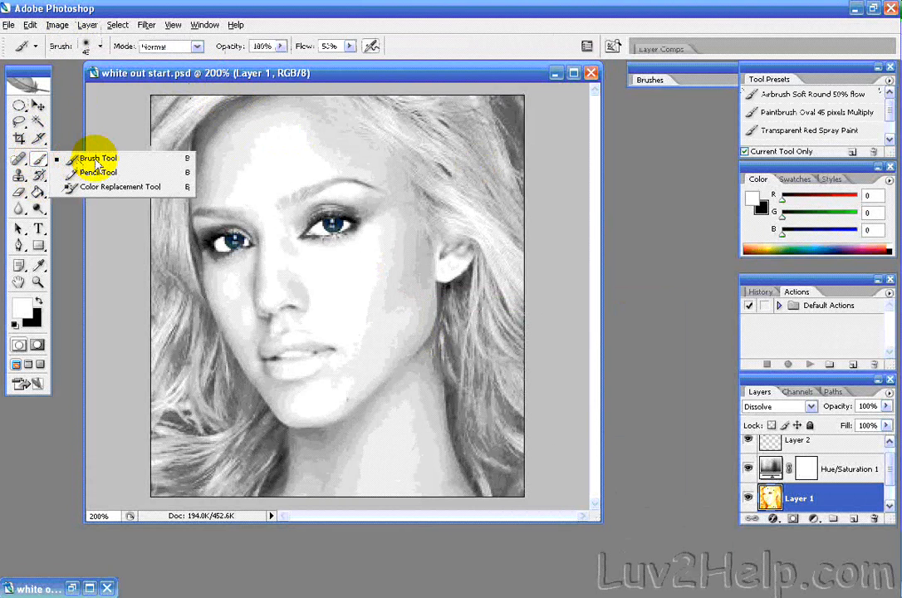
left_click(97, 160)
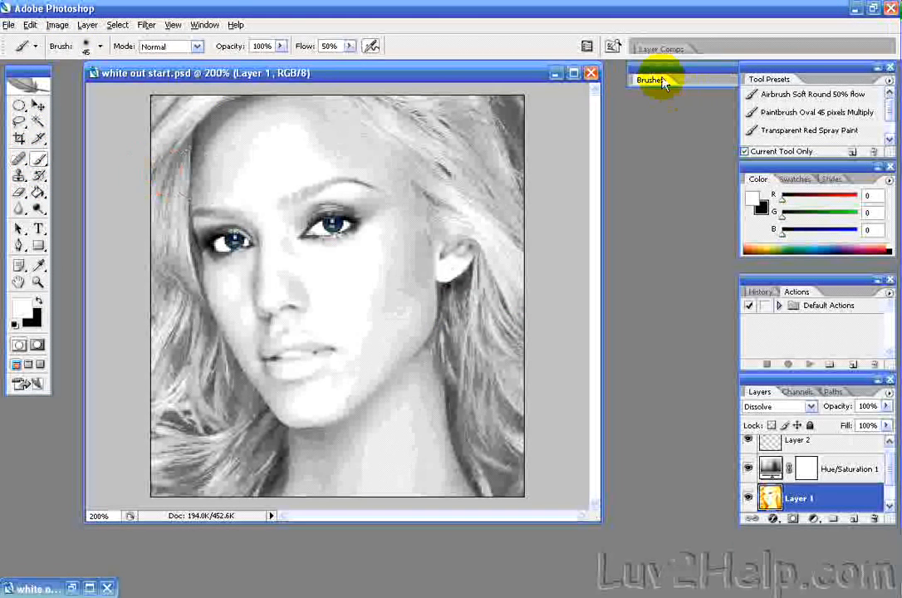
left_click(662, 81)
left_click(889, 81)
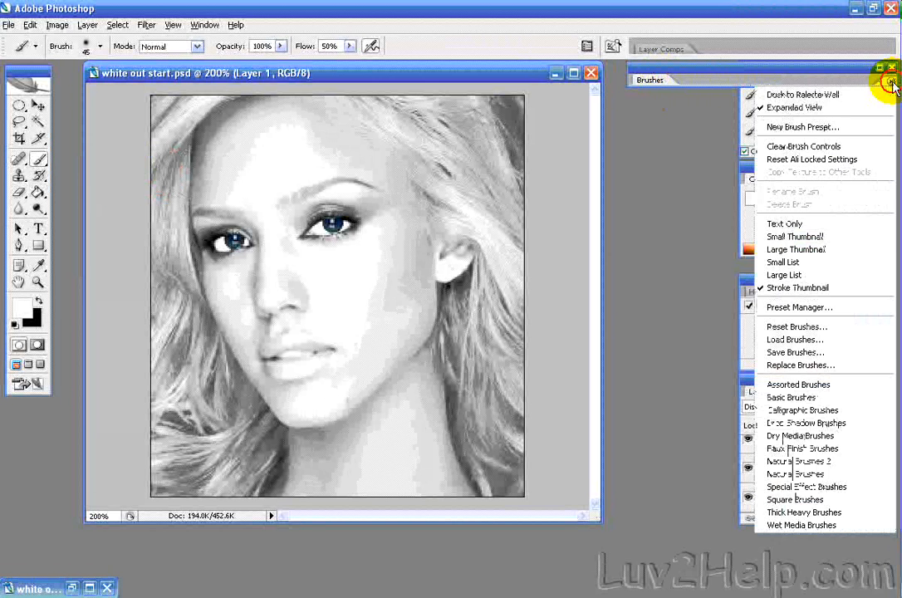
left_click(845, 109)
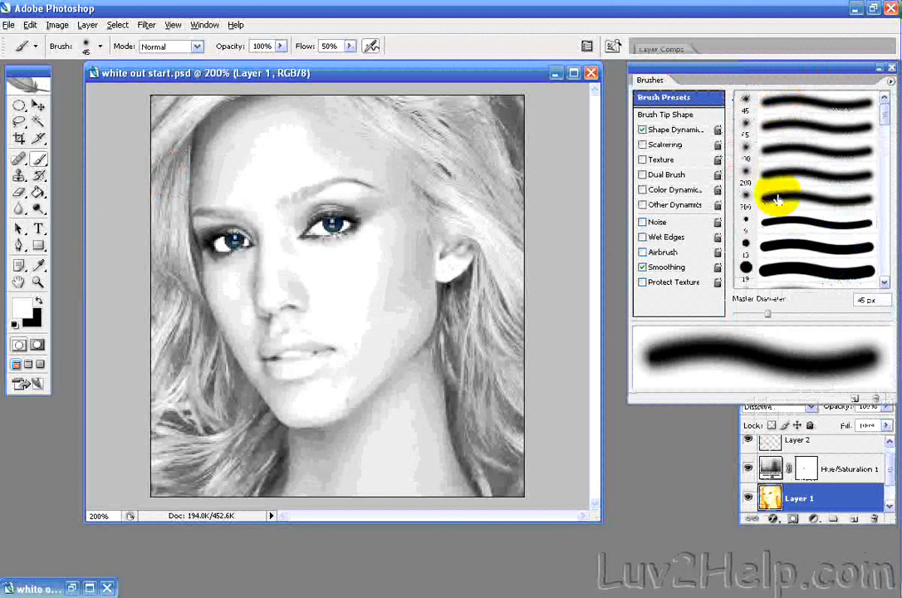
mouse_move(885, 112)
left_mouse_down()
mouse_move(885, 191)
mouse_move(885, 133)
mouse_move(885, 143)
left_mouse_up()
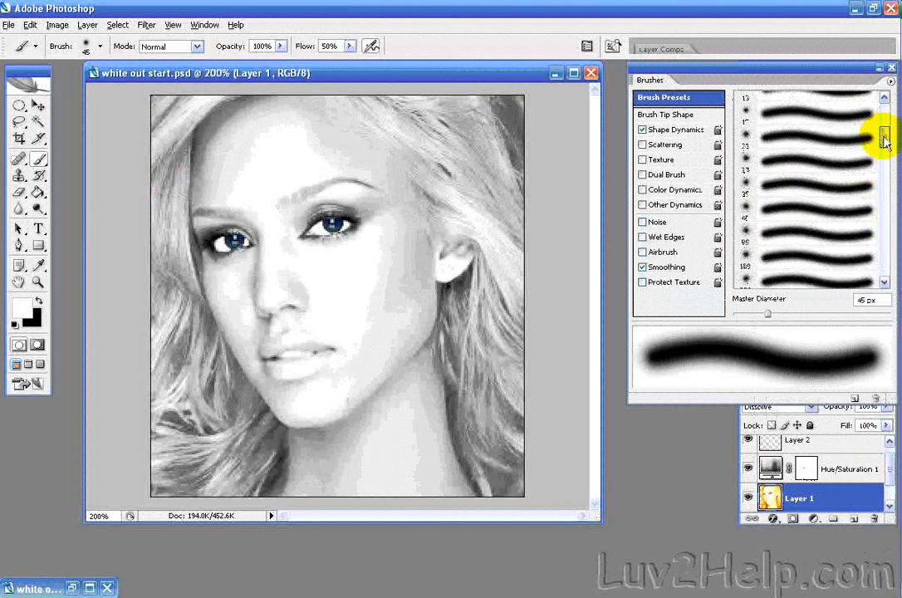
left_click_drag(885, 142, 885, 150)
left_click(764, 154)
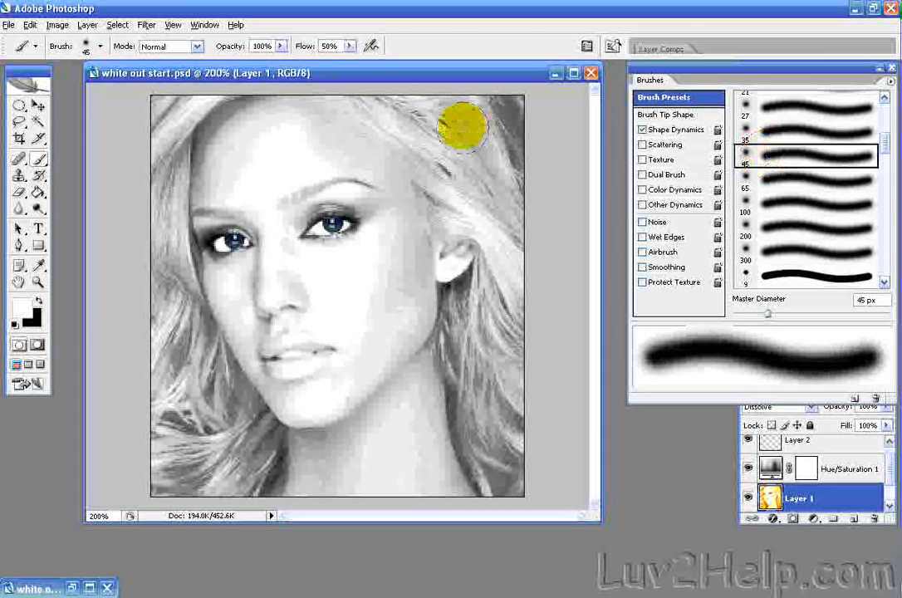
left_click(883, 70)
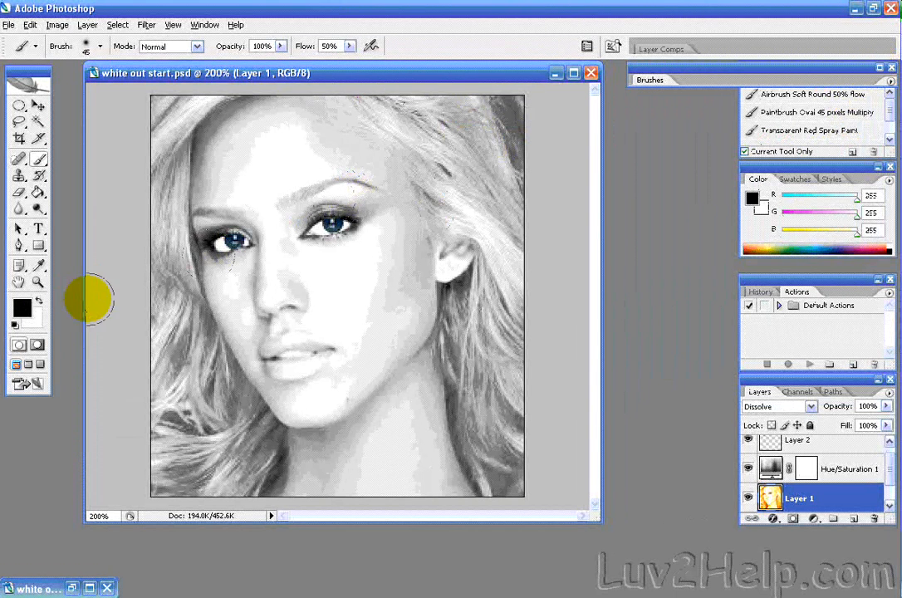
left_click(37, 302)
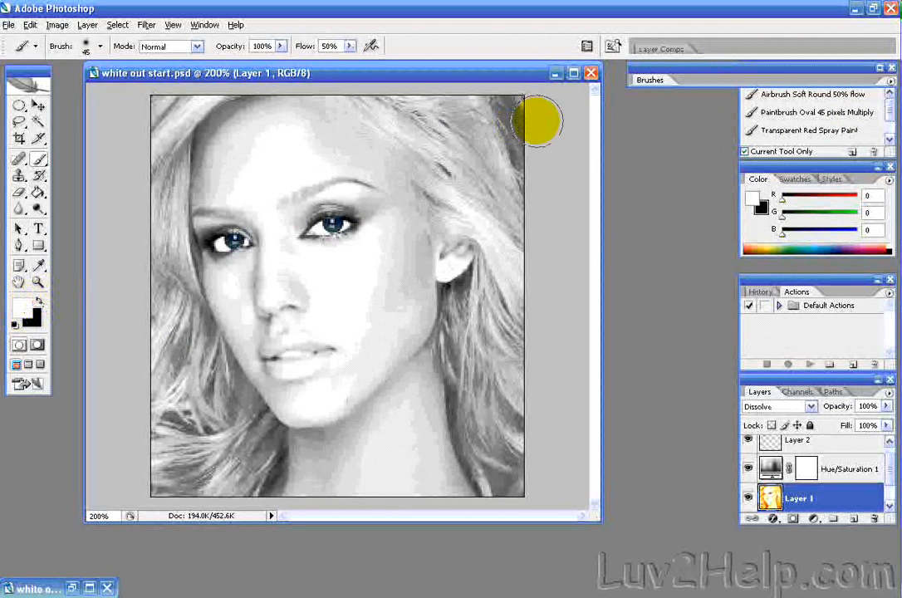
Paint white over the hair, neck and outer edges of the portrait on Layer 1 using the Airbrush Soft Round 50% flow preset.
mouse_move(538, 142)
left_mouse_down()
mouse_move(436, 50)
mouse_move(564, 195)
mouse_move(485, 137)
mouse_move(523, 196)
mouse_move(530, 228)
mouse_move(509, 145)
mouse_move(403, 96)
mouse_move(520, 459)
mouse_move(446, 189)
mouse_move(418, 125)
mouse_move(532, 485)
mouse_move(496, 362)
left_mouse_up()
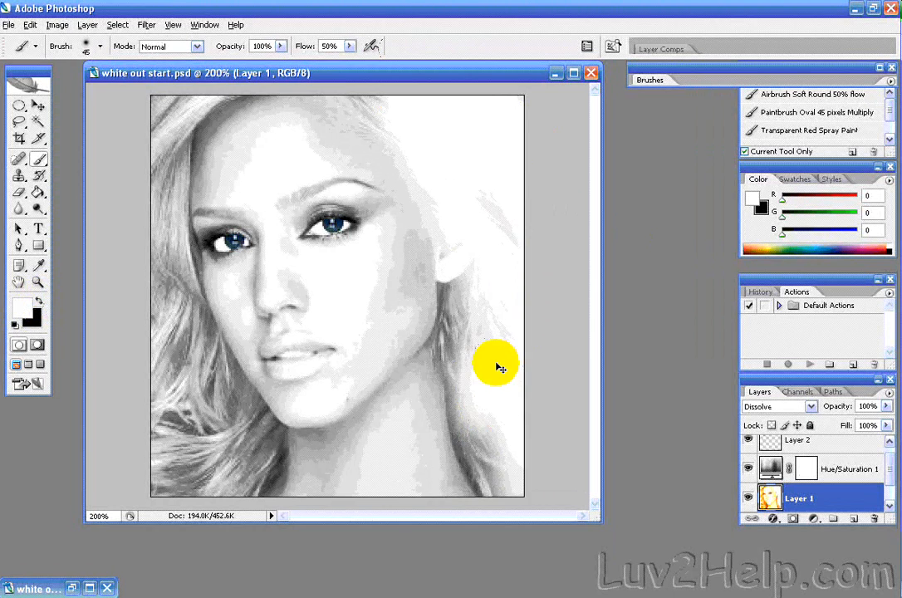
key("ctrl+z")
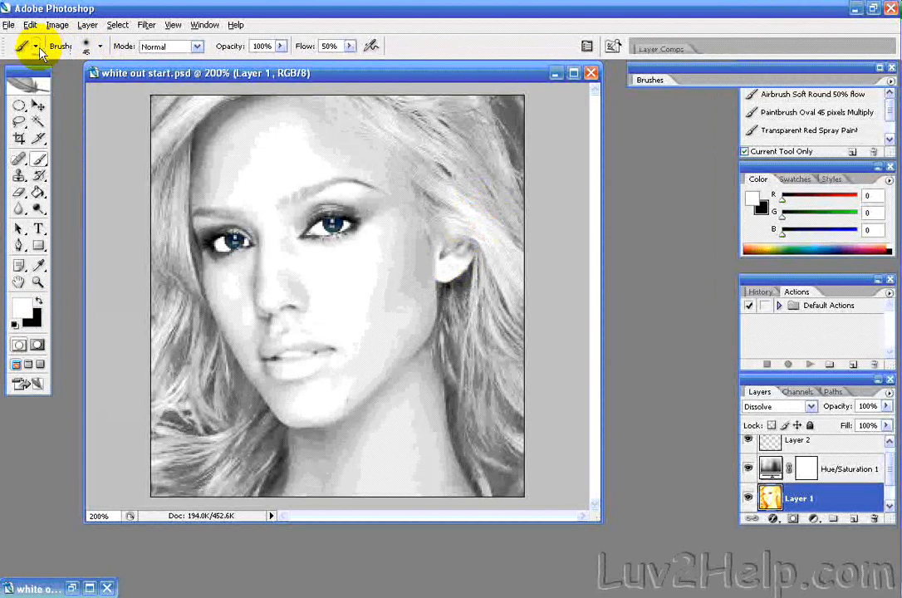
left_click(36, 47)
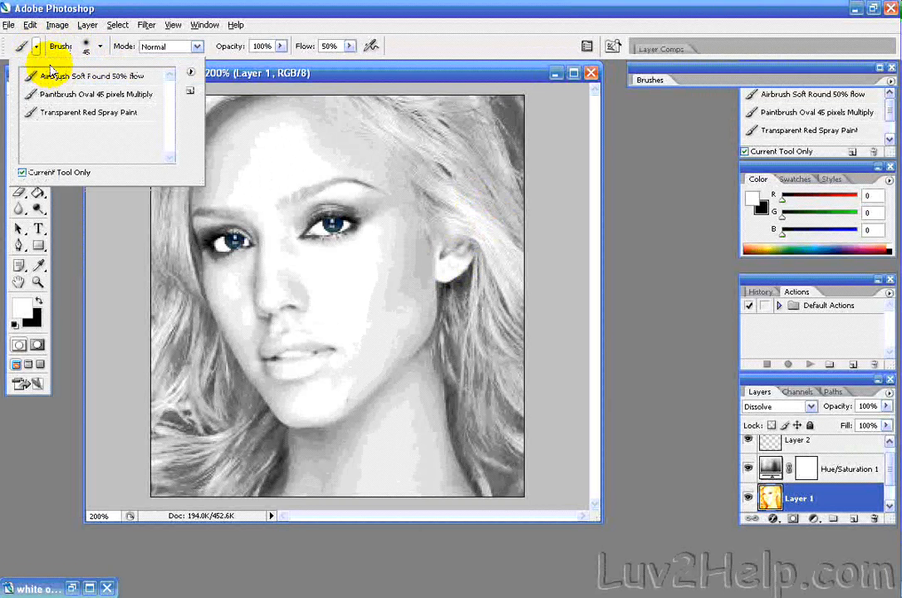
left_click(50, 77)
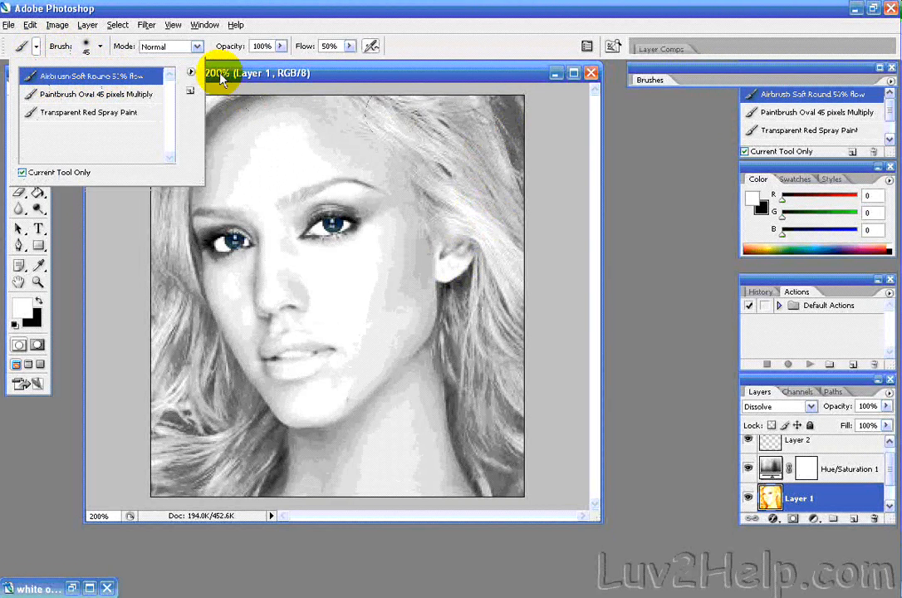
left_click(406, 13)
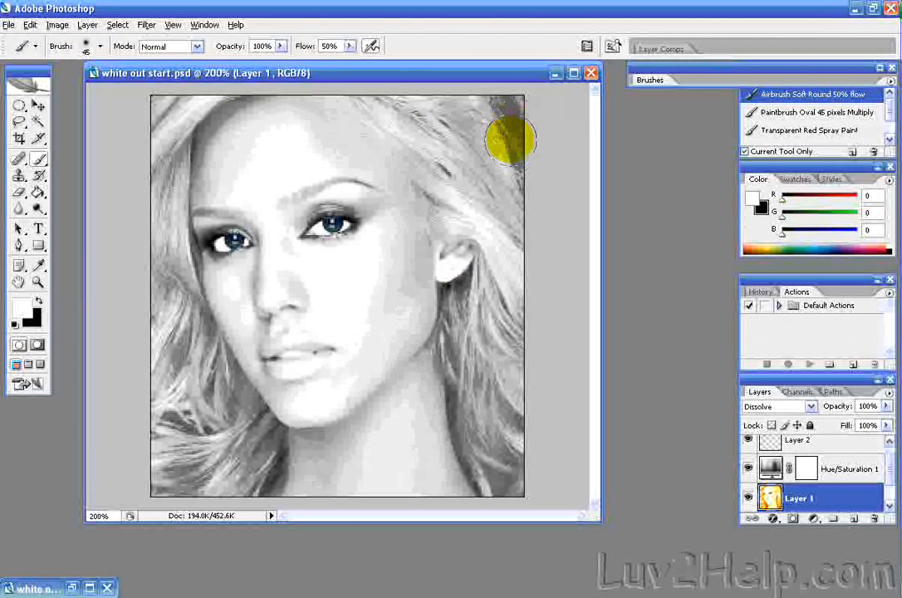
mouse_move(537, 137)
left_mouse_down()
mouse_move(477, 79)
mouse_move(541, 184)
mouse_move(465, 67)
mouse_move(511, 180)
mouse_move(512, 289)
mouse_move(531, 154)
mouse_move(514, 361)
mouse_move(519, 347)
mouse_move(525, 480)
mouse_move(532, 403)
mouse_move(514, 496)
mouse_move(421, 490)
mouse_move(488, 486)
mouse_move(251, 495)
mouse_move(221, 484)
mouse_move(143, 482)
mouse_move(145, 167)
mouse_move(183, 83)
mouse_move(174, 83)
mouse_move(135, 137)
mouse_move(170, 102)
mouse_move(279, 83)
mouse_move(376, 110)
mouse_move(488, 160)
mouse_move(351, 95)
mouse_move(379, 104)
mouse_move(424, 145)
mouse_move(465, 203)
mouse_move(446, 111)
mouse_move(513, 232)
mouse_move(486, 285)
mouse_move(477, 255)
mouse_move(443, 449)
mouse_move(470, 409)
mouse_move(481, 284)
mouse_move(510, 498)
mouse_move(499, 414)
mouse_move(479, 380)
mouse_move(469, 454)
mouse_move(455, 421)
mouse_move(445, 436)
mouse_move(442, 392)
mouse_move(394, 478)
mouse_move(426, 362)
mouse_move(436, 353)
mouse_move(291, 473)
mouse_move(214, 387)
mouse_move(234, 406)
mouse_move(161, 445)
mouse_move(184, 369)
mouse_move(161, 250)
mouse_move(222, 124)
mouse_move(165, 213)
mouse_move(178, 275)
left_mouse_up()
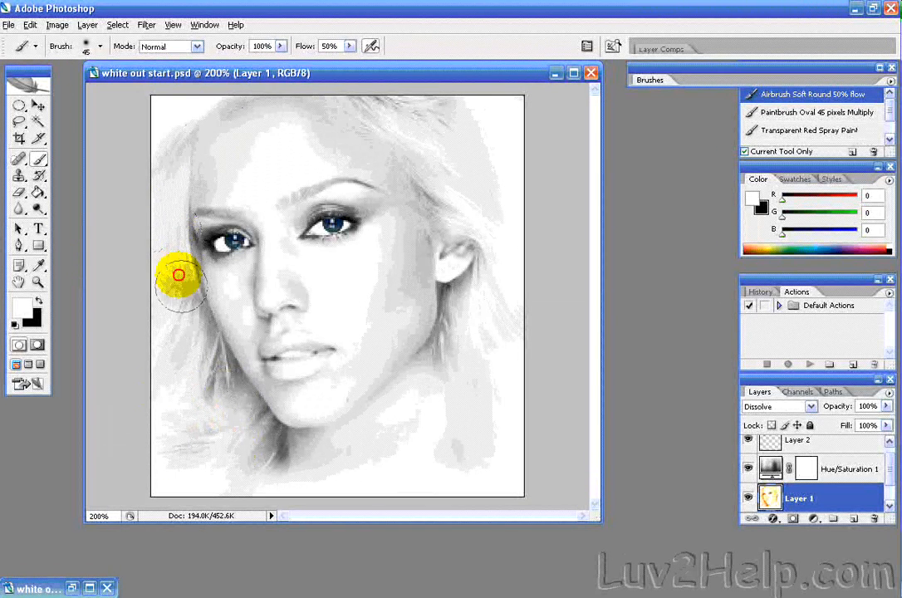
mouse_move(373, 107)
left_mouse_down()
mouse_move(400, 116)
mouse_move(357, 89)
mouse_move(433, 114)
mouse_move(438, 105)
mouse_move(484, 145)
left_mouse_up()
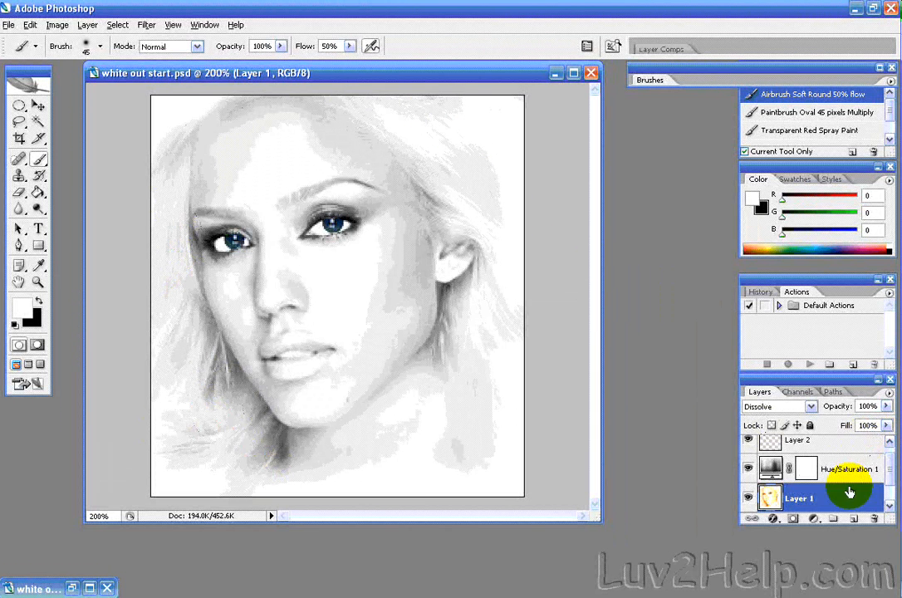
Review the Hue/Saturation 1 adjustment layer's settings above Layer 1.
left_click(888, 441)
double_click(769, 479)
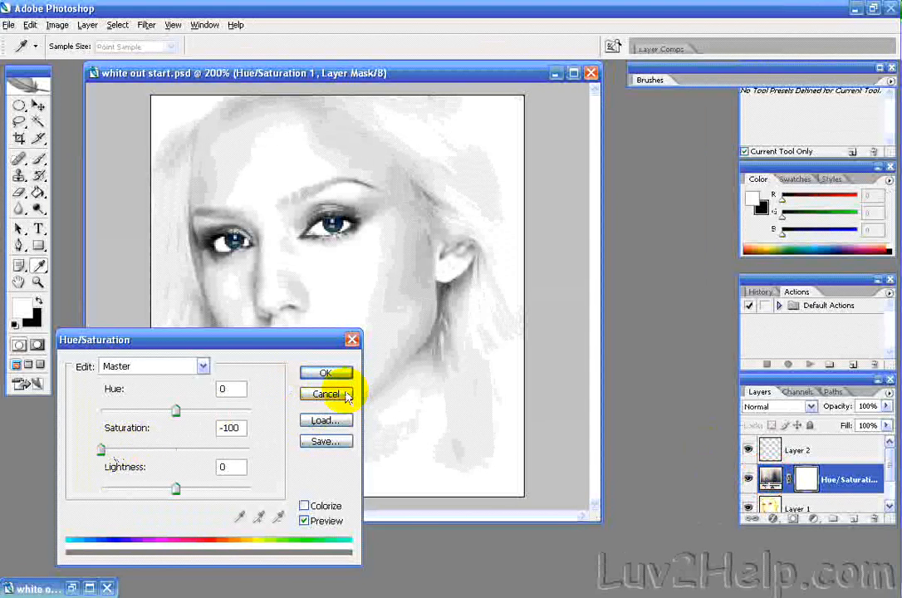
left_click(326, 372)
left_click_drag(888, 469, 869, 428)
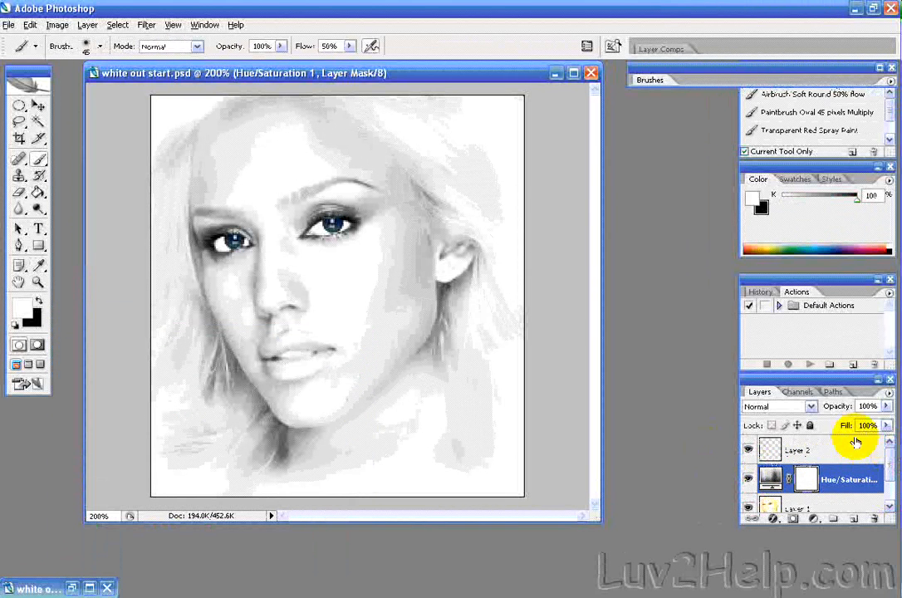
Add a Hue/Saturation adjustment layer above Layer 2, lowering Hue until the irises turn green.
left_click(748, 449)
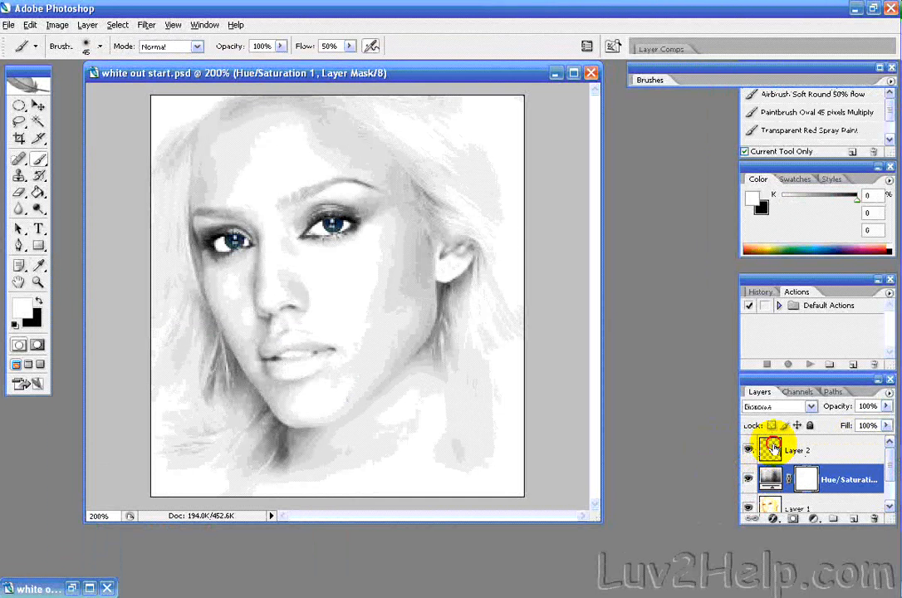
left_click(772, 449)
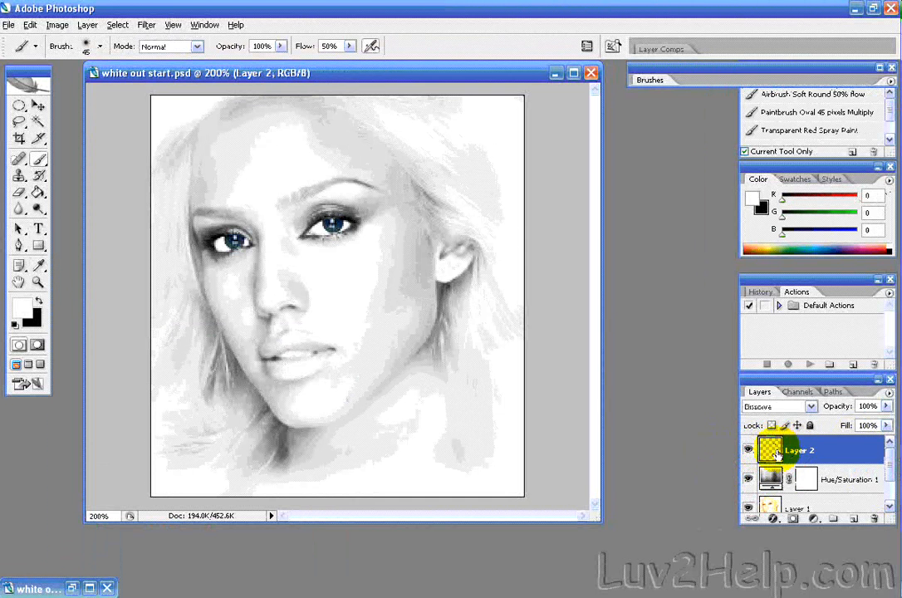
left_click(814, 520)
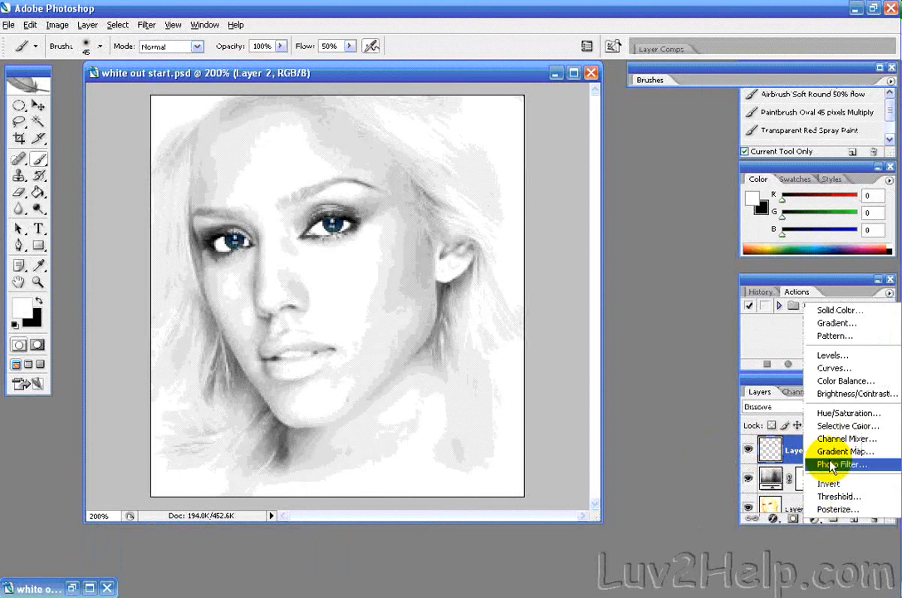
left_click(859, 420)
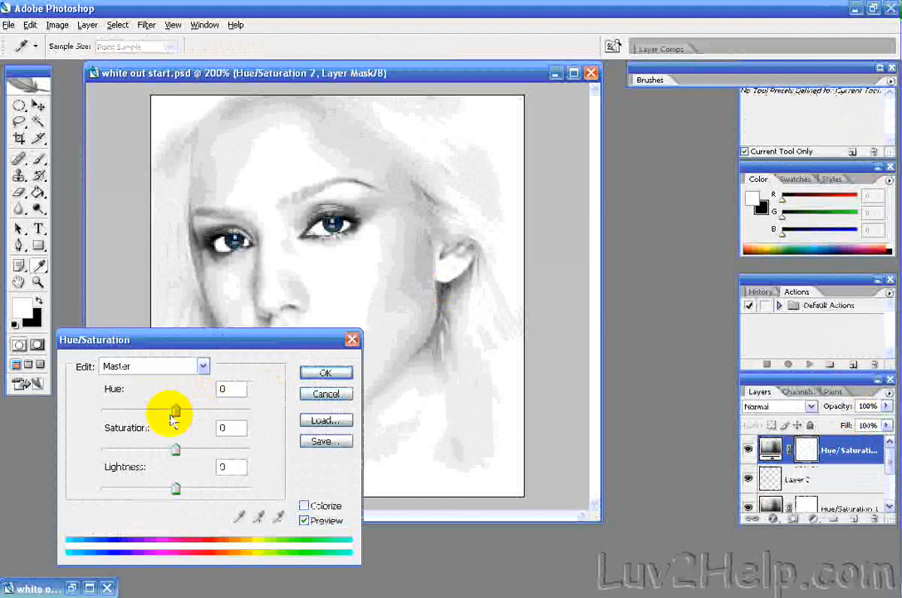
left_click_drag(172, 419, 123, 410)
left_click(331, 378)
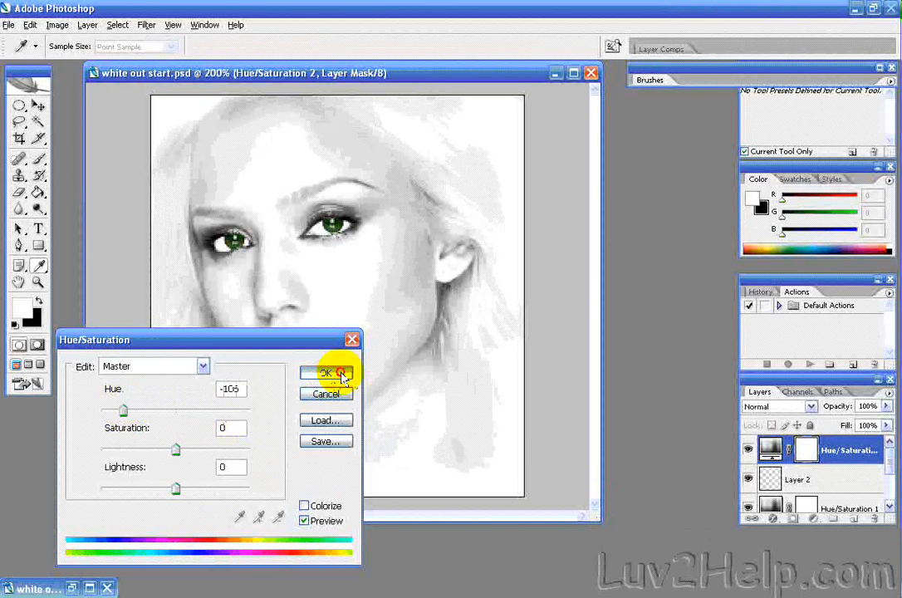
key("b")
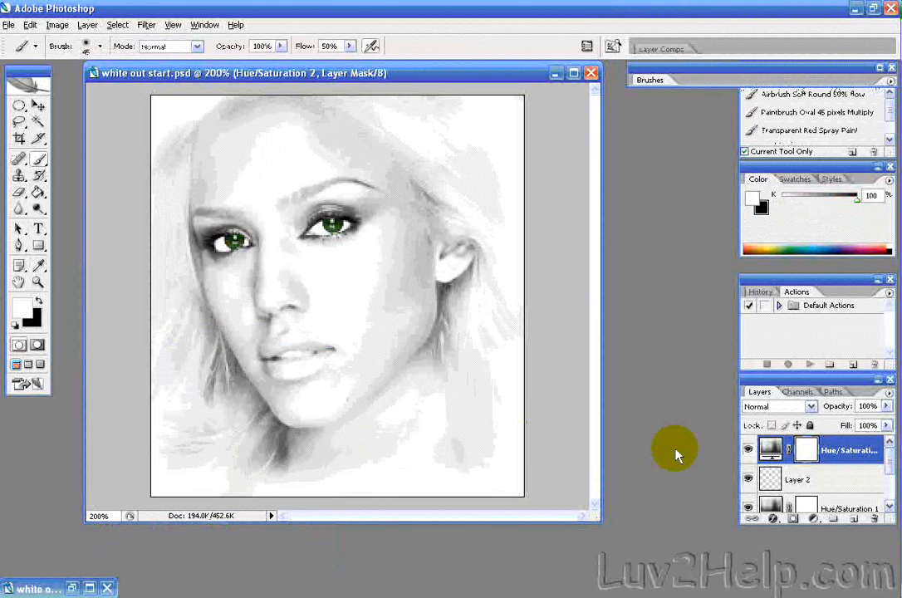